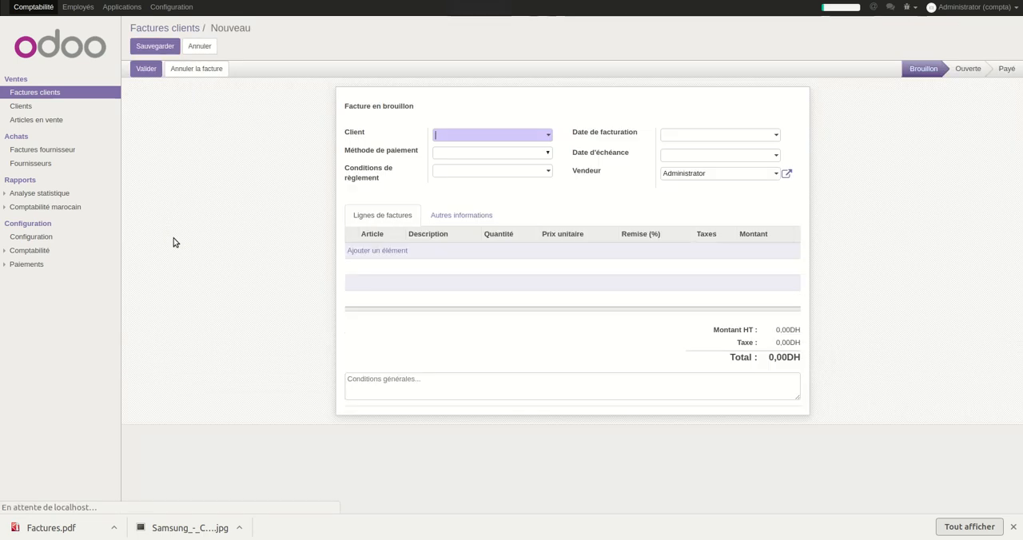
# Set the new customer invoice's client to Artecom Sarl and its payment method to Virement.
pyautogui.click(488, 138)
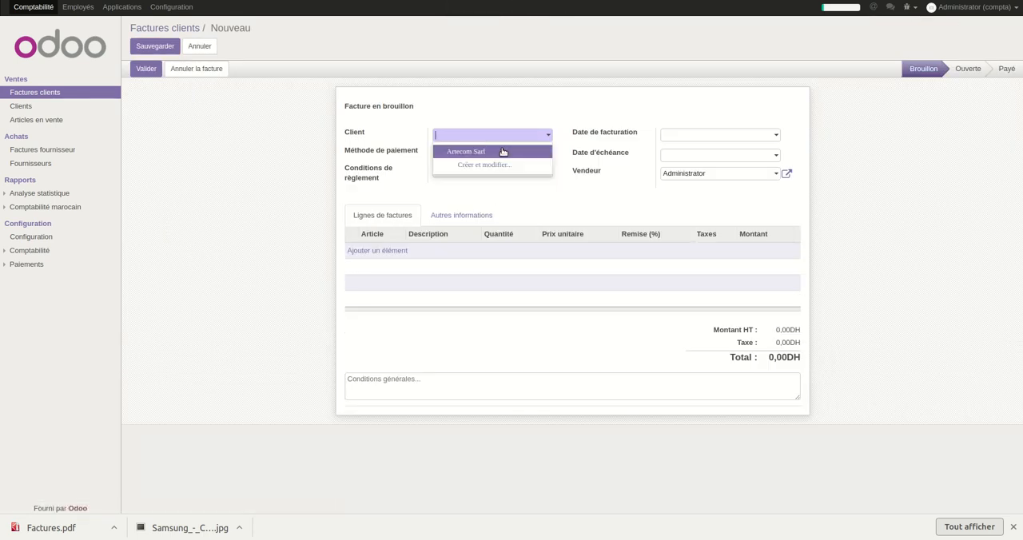
pyautogui.click(503, 152)
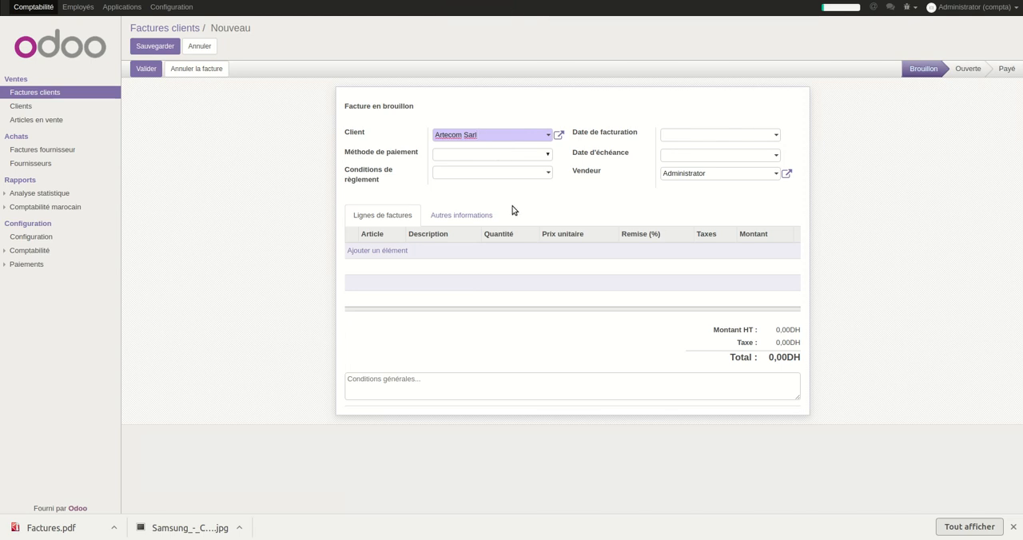
pyautogui.click(510, 157)
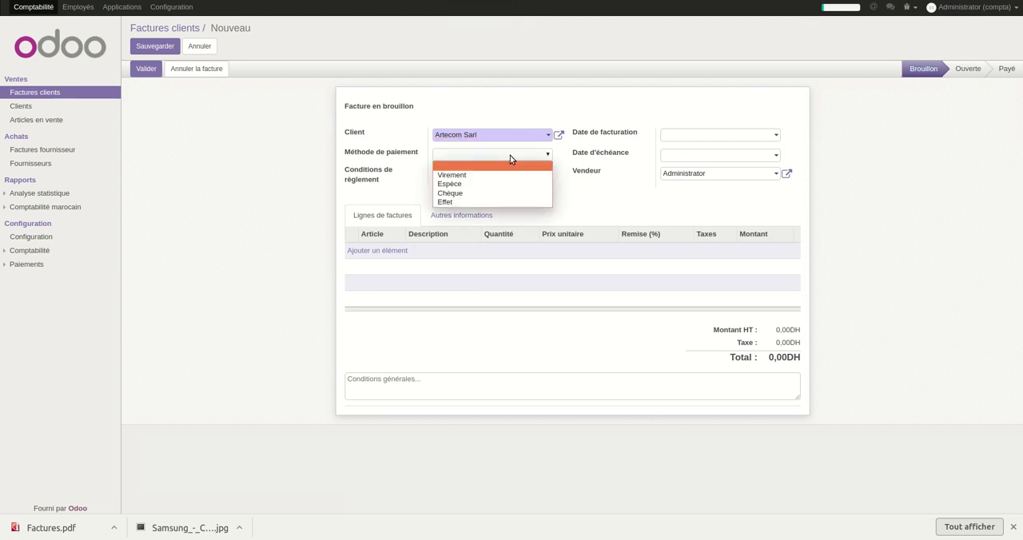
pyautogui.click(473, 177)
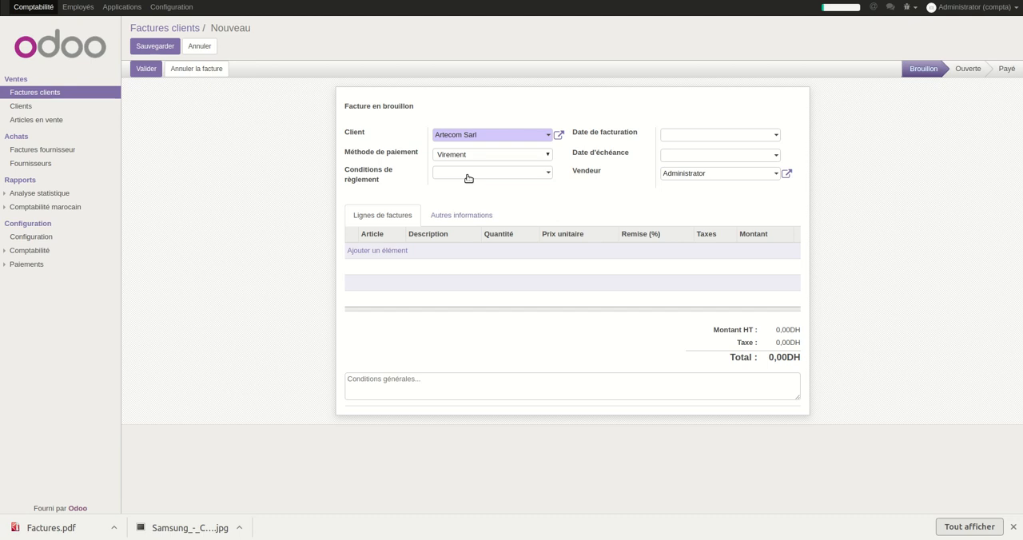
# Set the invoice date to 06/11/2018 and the due date to 16/11/2018.
pyautogui.click(688, 137)
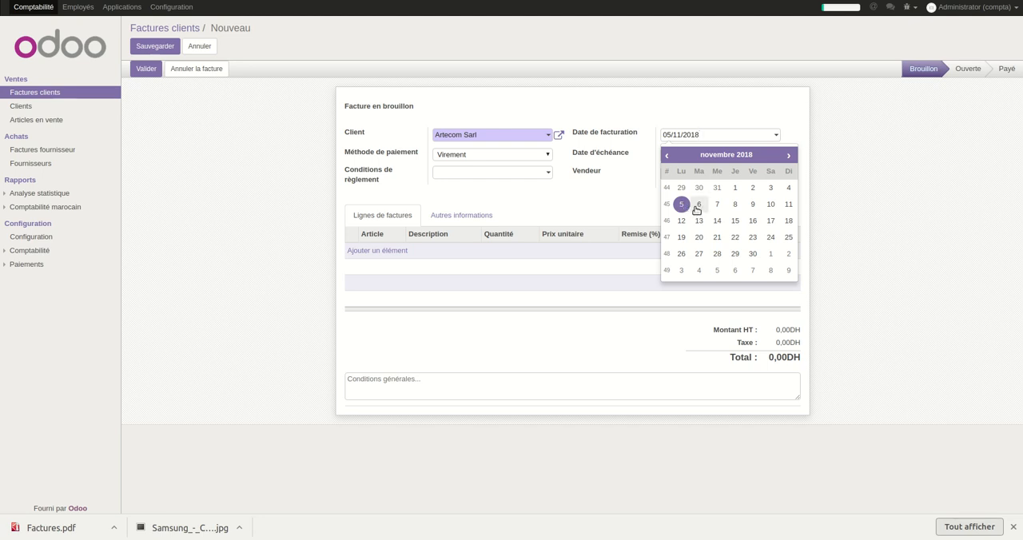
pyautogui.click(699, 206)
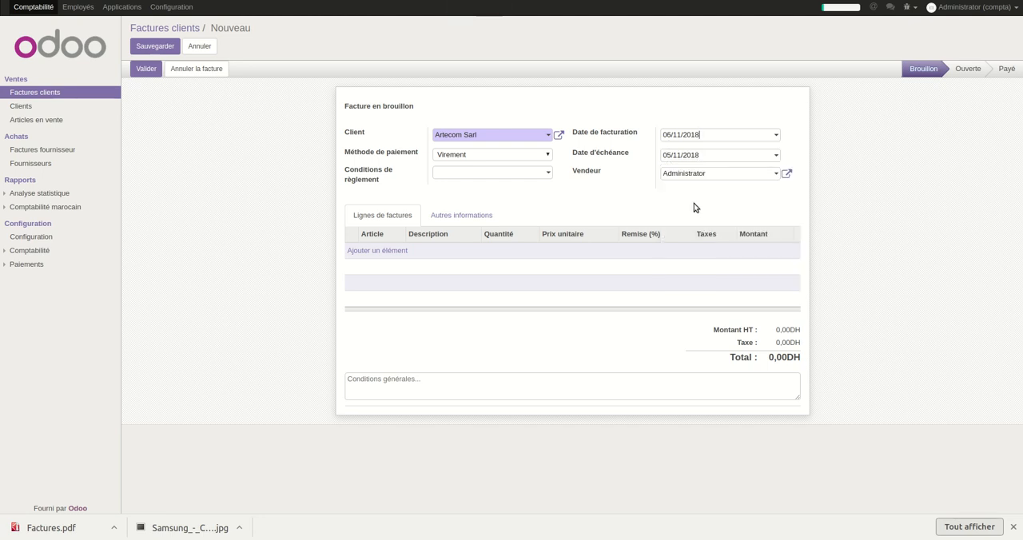
pyautogui.click(688, 154)
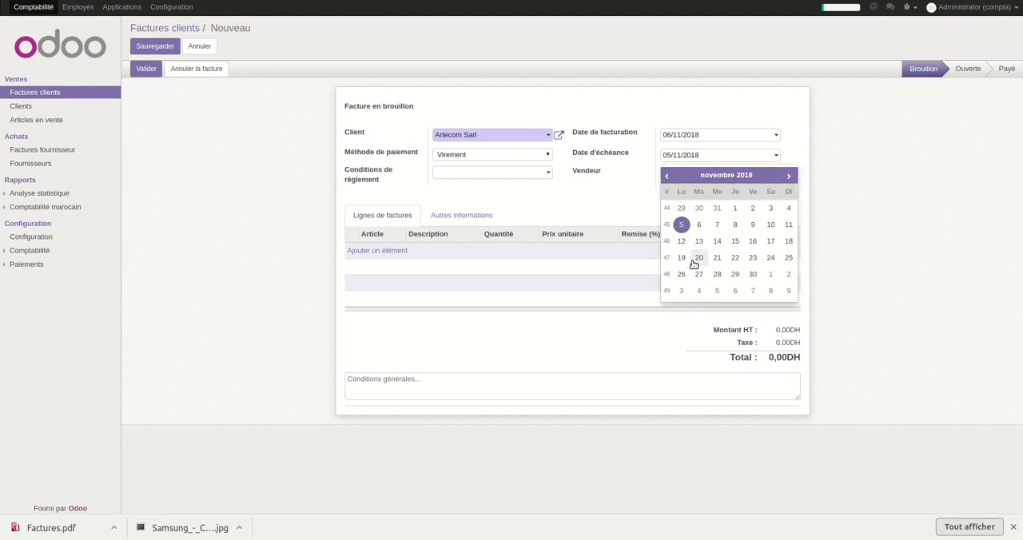
pyautogui.click(753, 241)
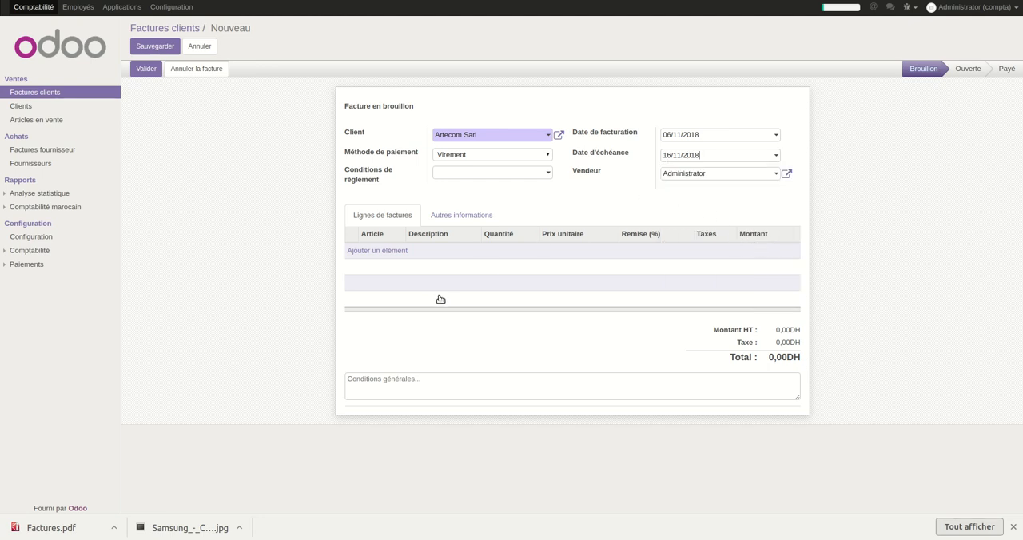
# Add an invoice line for the article [CLIM-SUM] Climatiseur Sumsung with a quantity of 2.
pyautogui.click(394, 252)
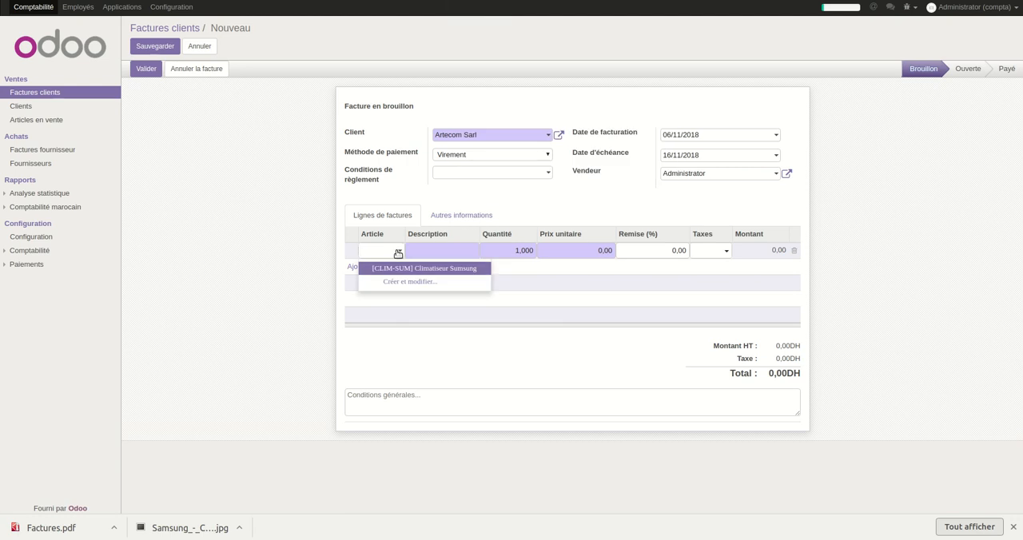
pyautogui.click(403, 270)
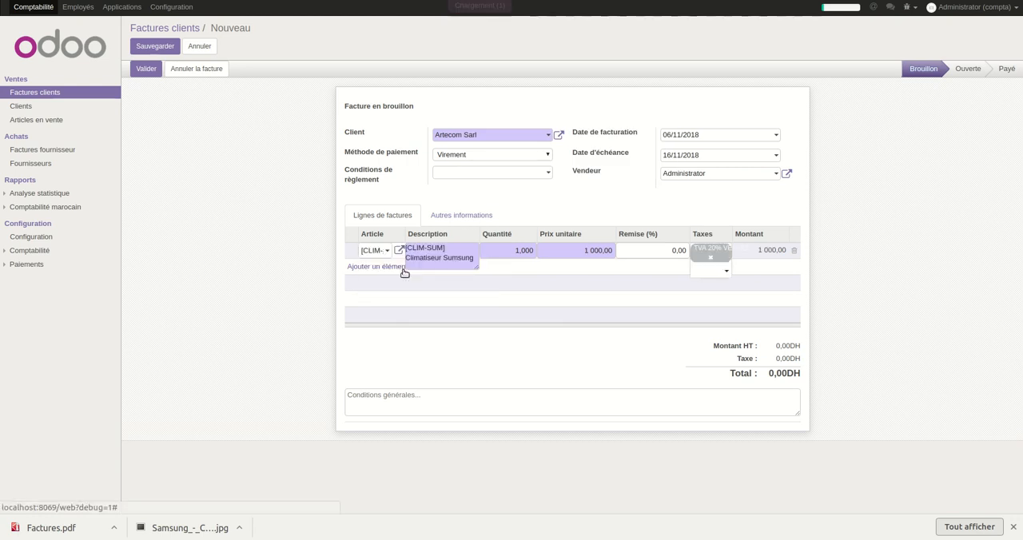
pyautogui.click(498, 251)
pyautogui.write('2')
pyautogui.click(569, 238)
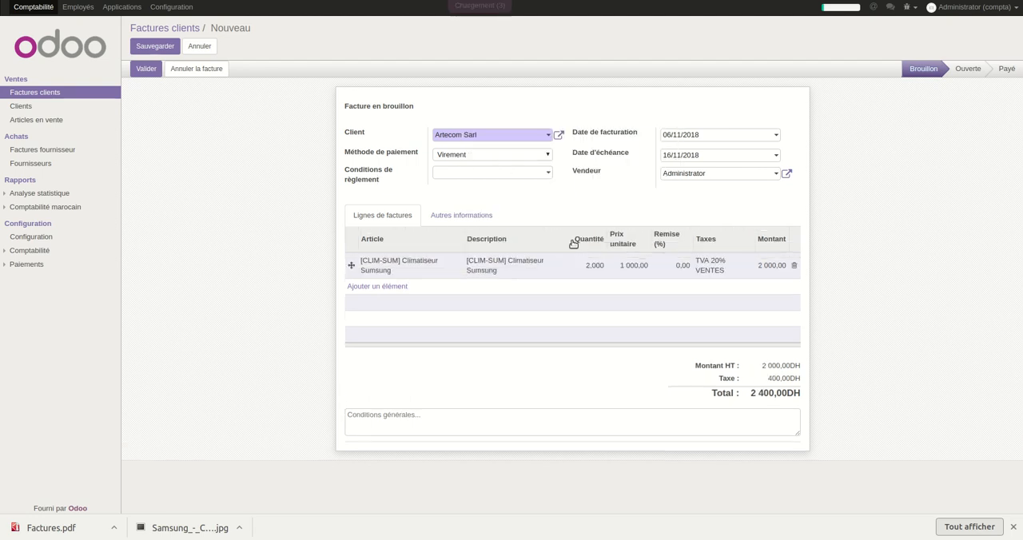
pyautogui.click(631, 266)
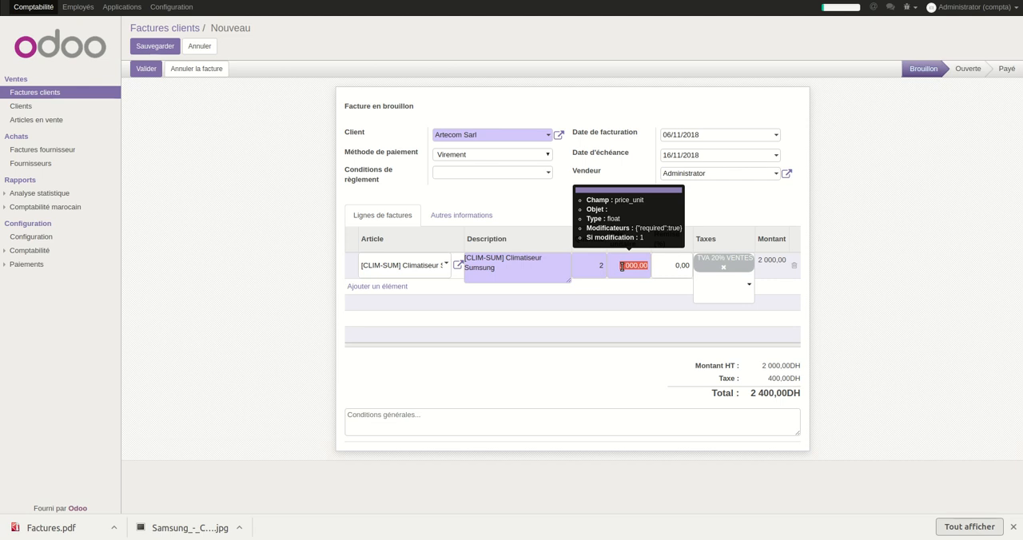
pyautogui.doubleClick(617, 266)
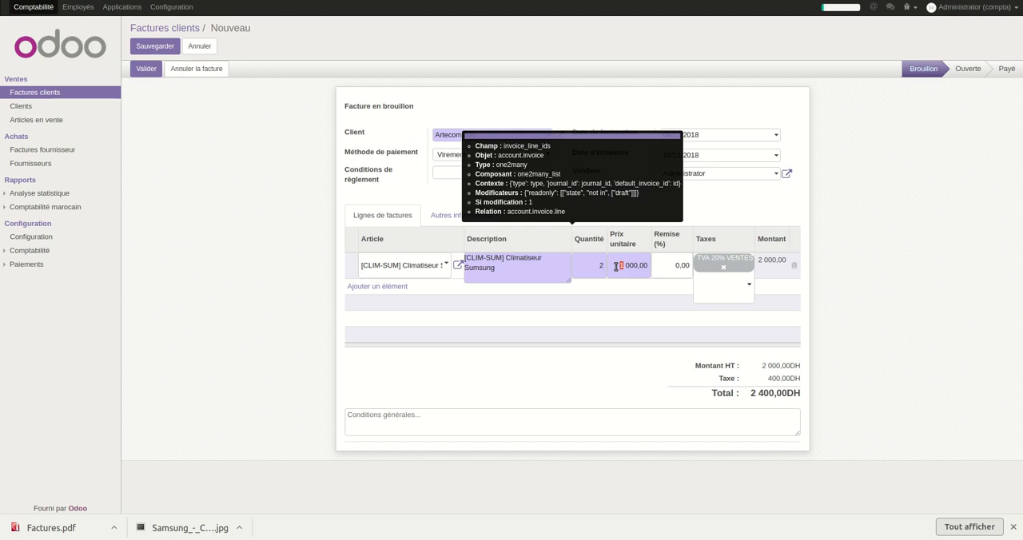
pyautogui.click(668, 267)
pyautogui.write('2')
pyautogui.click(698, 211)
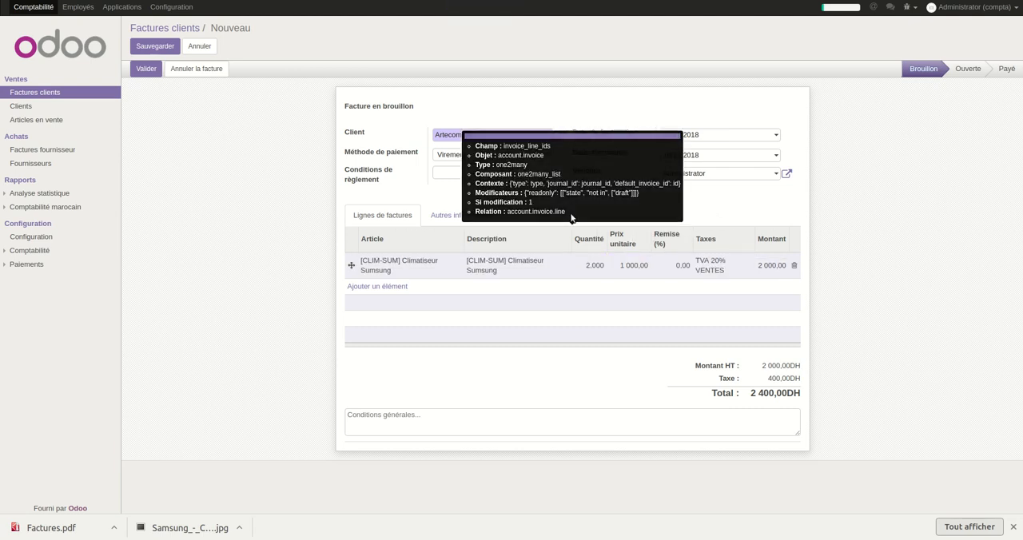
# Save the draft customer invoice and validate it.
pyautogui.click(163, 47)
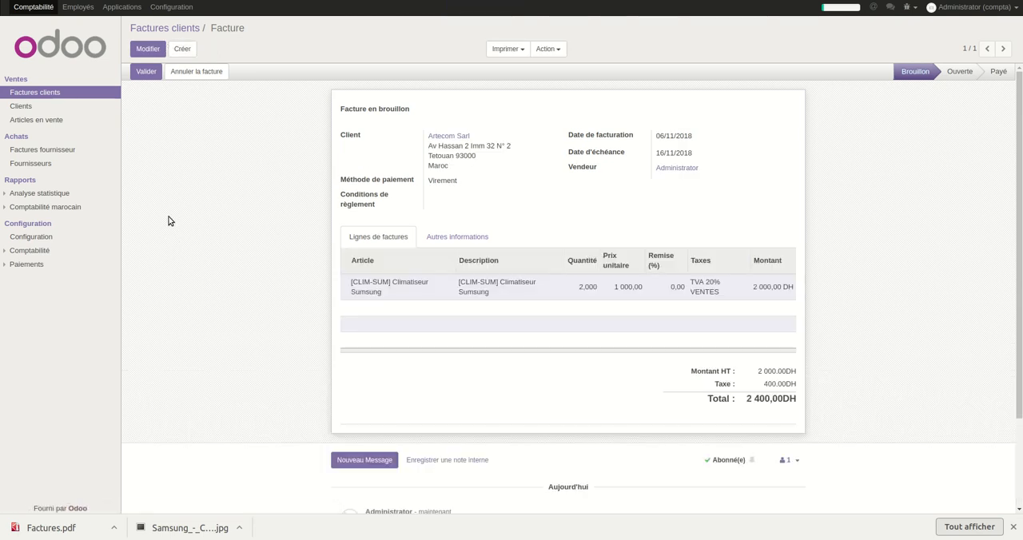
pyautogui.click(146, 72)
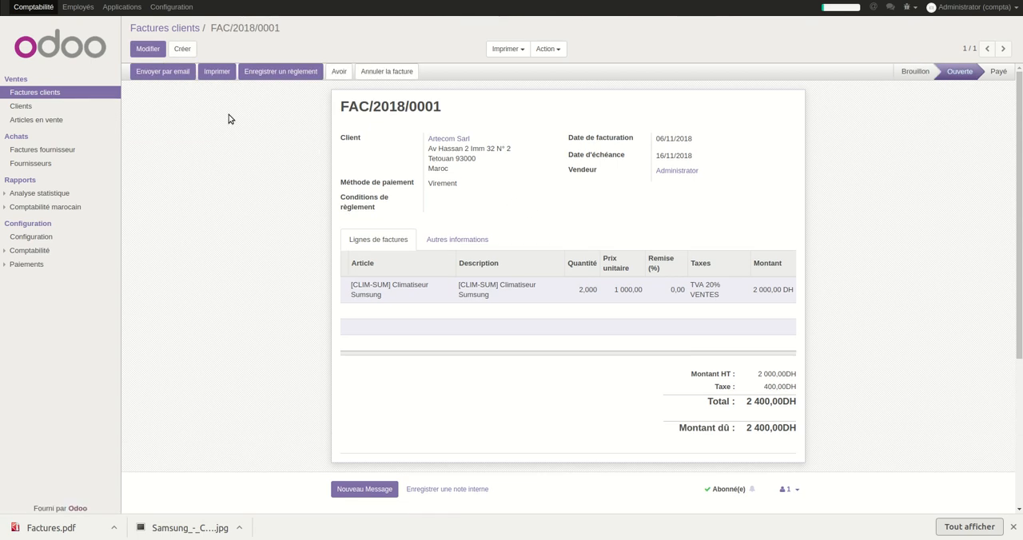
# Print the validated invoice to PDF and save it as Factures.pdf in Téléchargements, replacing the existing file.
pyautogui.click(219, 71)
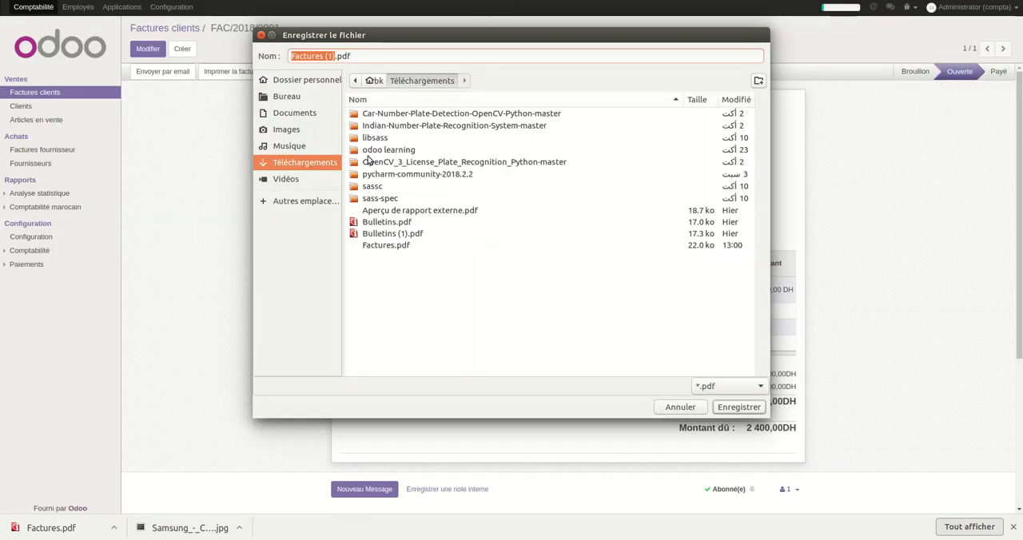
pyautogui.click(415, 247)
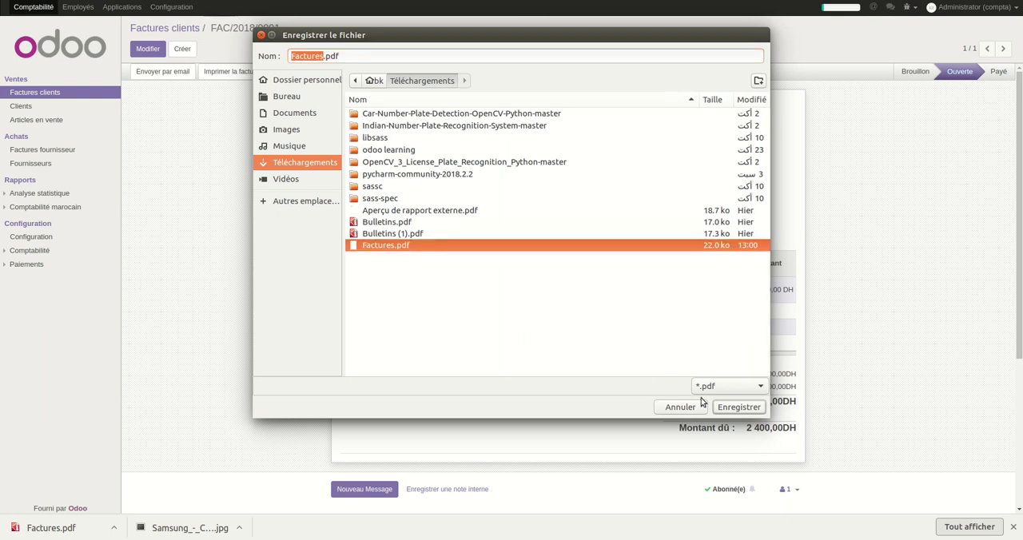
pyautogui.click(730, 410)
pyautogui.click(647, 277)
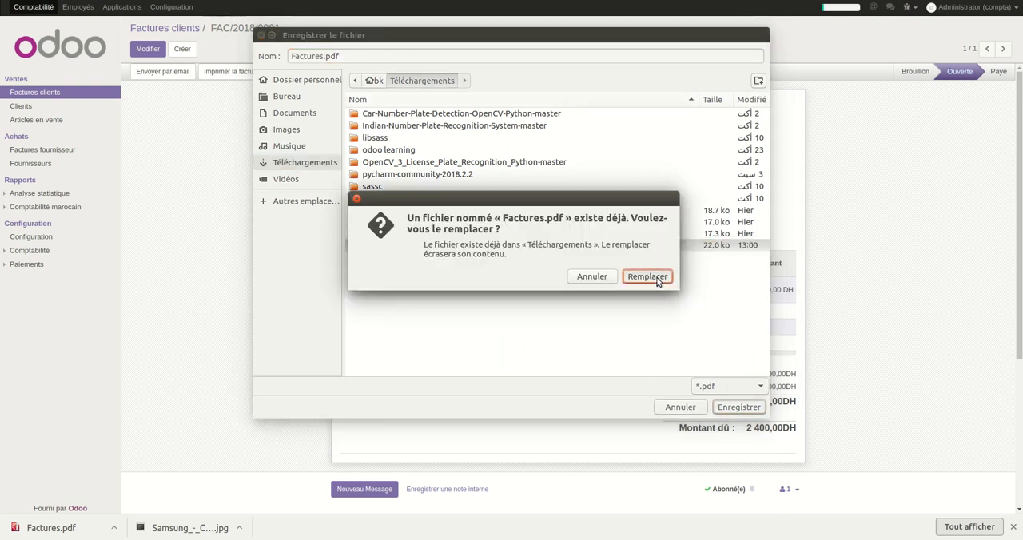
# Open the newly downloaded Factures.pdf and examine its company and client details, invoice number, dates, lines, tax summary, amount in words, payment method and footer.
pyautogui.click(62, 531)
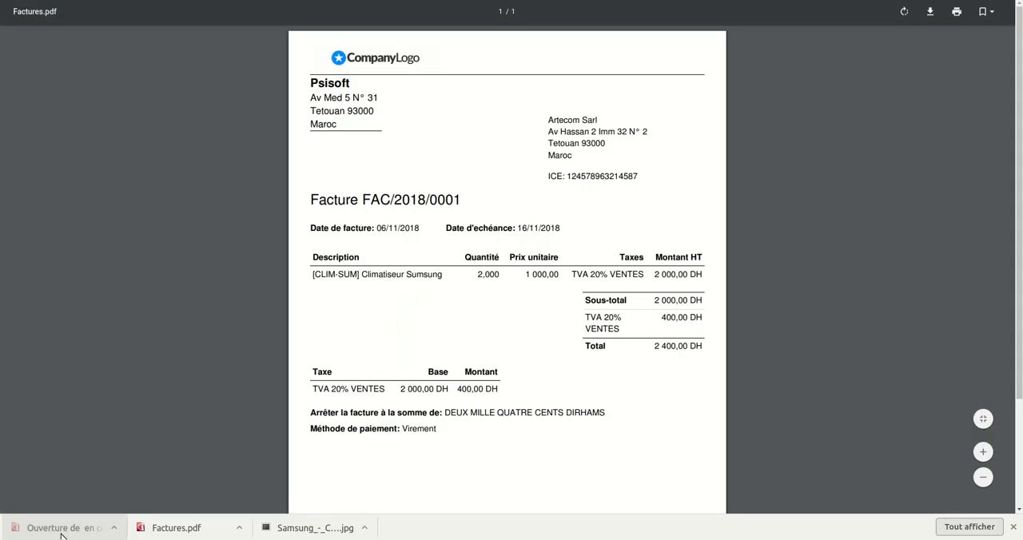
pyautogui.scroll(-1, 469, 199)
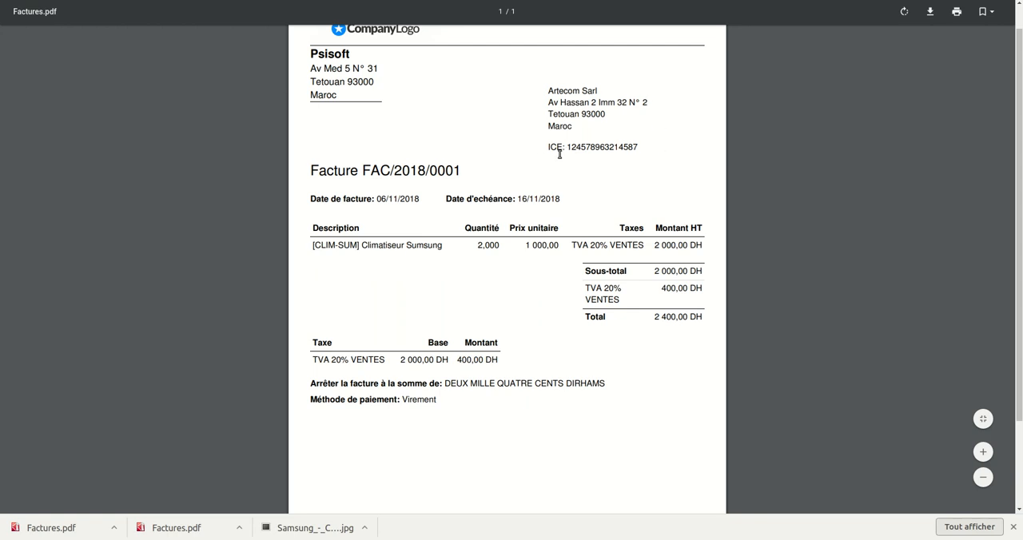
pyautogui.moveTo(468, 170); pyautogui.dragTo(289, 166)
pyautogui.click(343, 169)
pyautogui.scroll(-3, 399, 292)
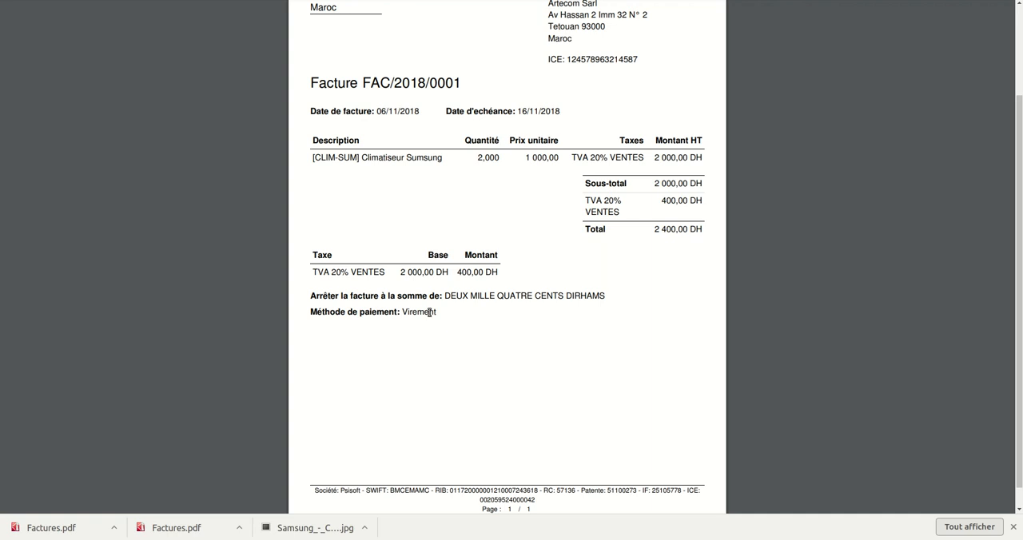
pyautogui.scroll(-1, 429, 312)
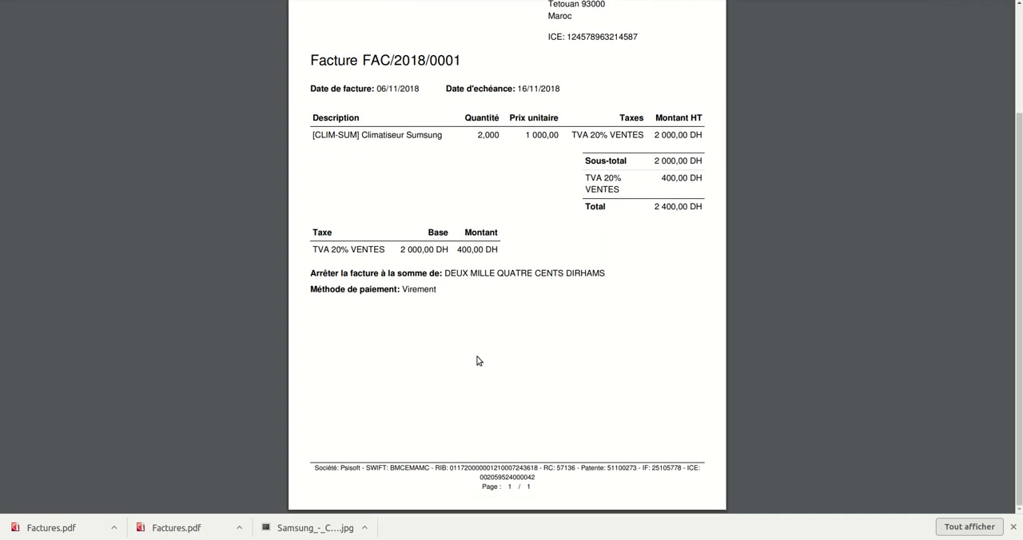
pyautogui.scroll(2, 480, 357)
pyautogui.scroll(3, 482, 356)
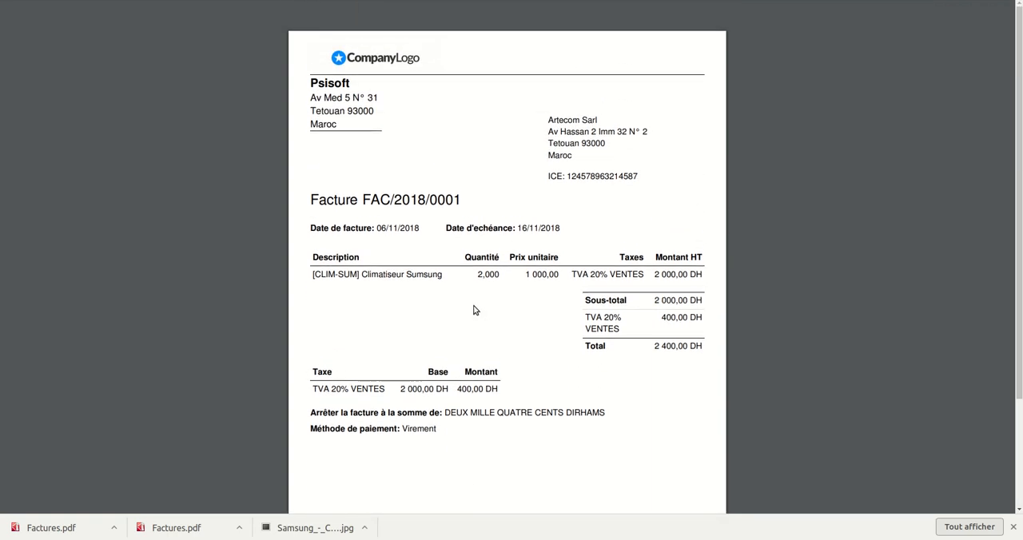
pyautogui.scroll(-5, 474, 309)
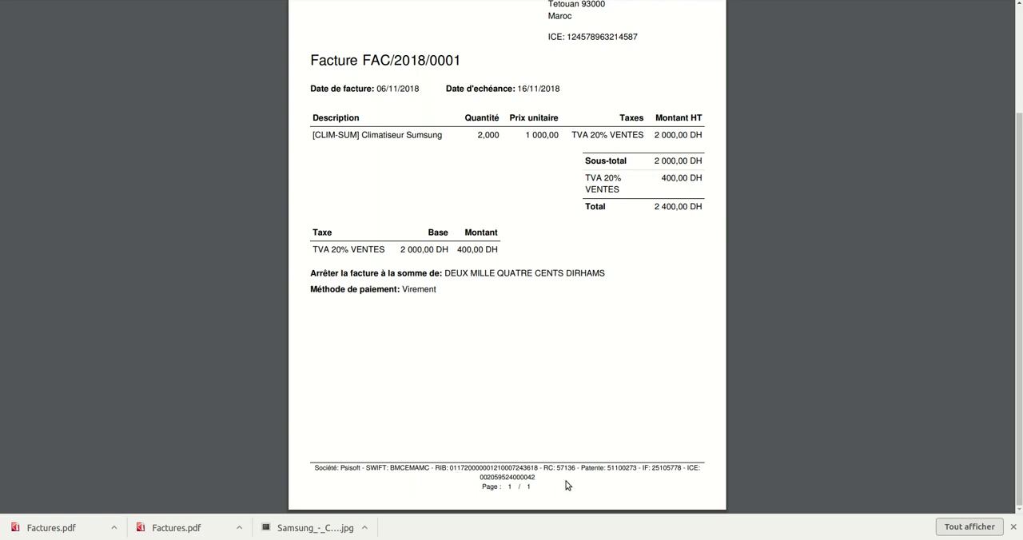
pyautogui.scroll(4, 564, 388)
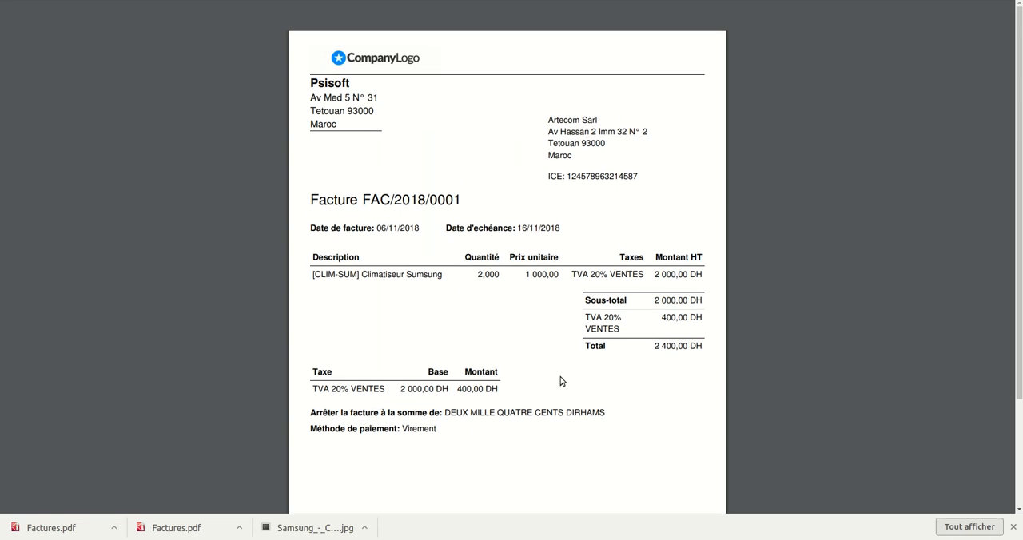